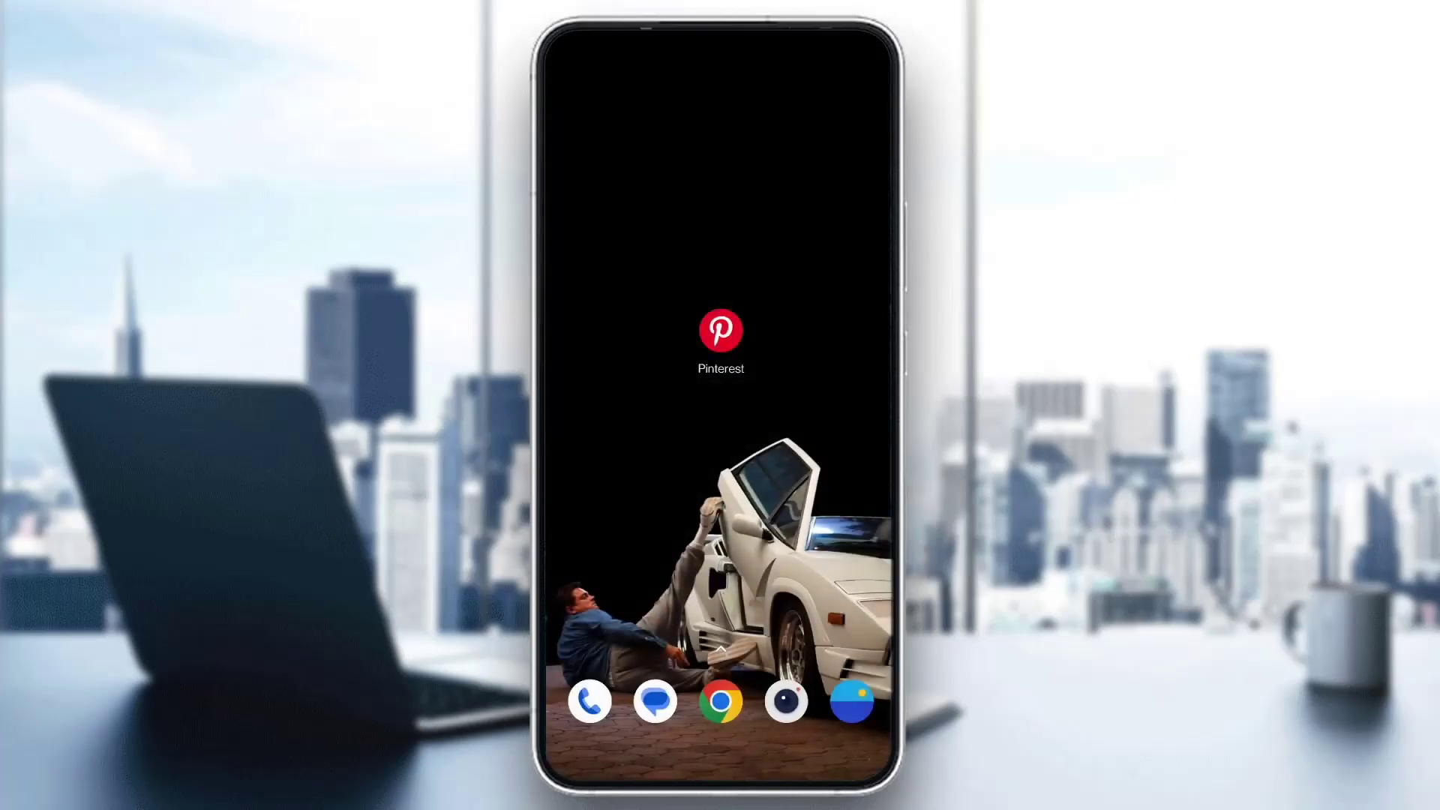
# Step: Force-stop Pinterest from its App info page, reached by long-pressing the home-screen icon
pyautogui.click(720, 329)
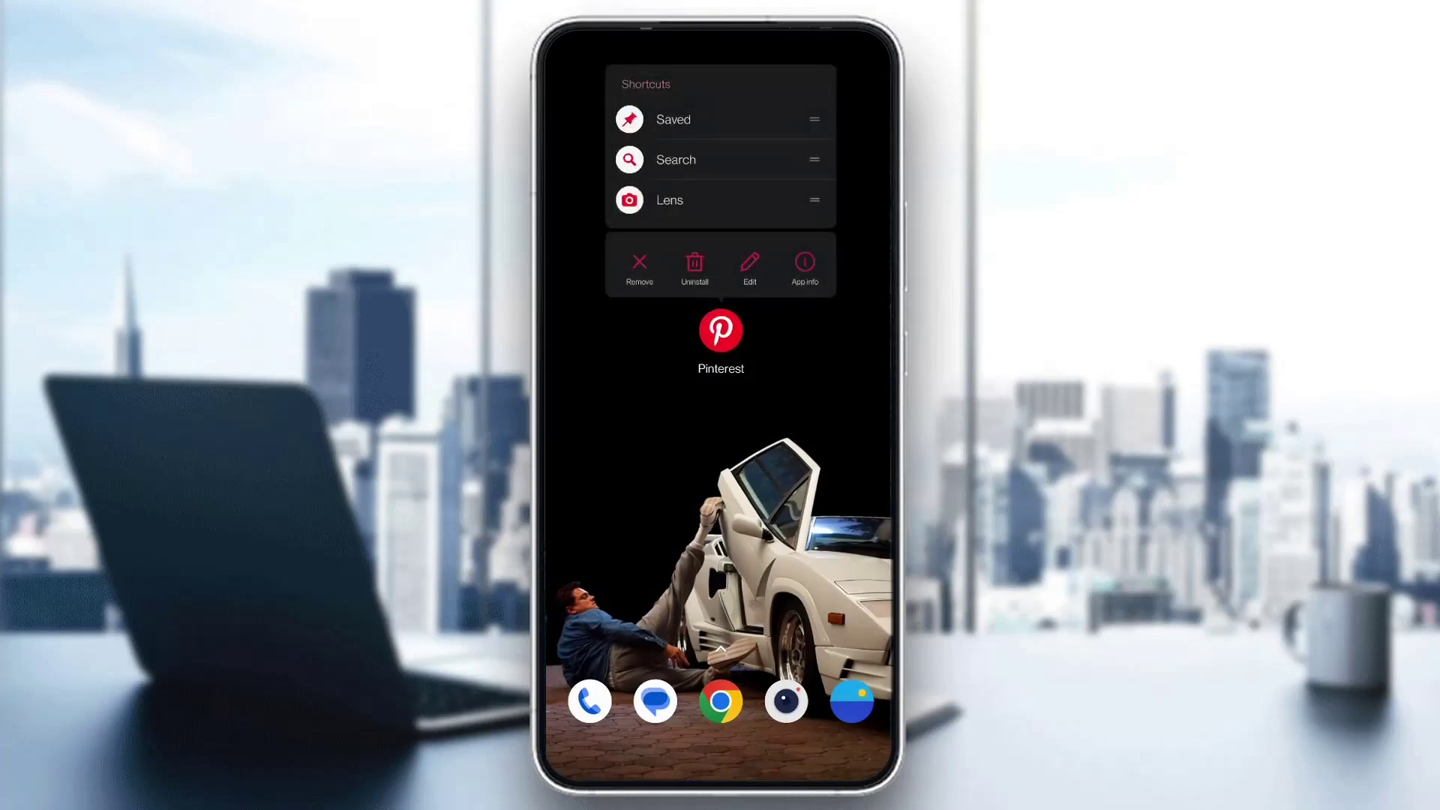
pyautogui.click(805, 268)
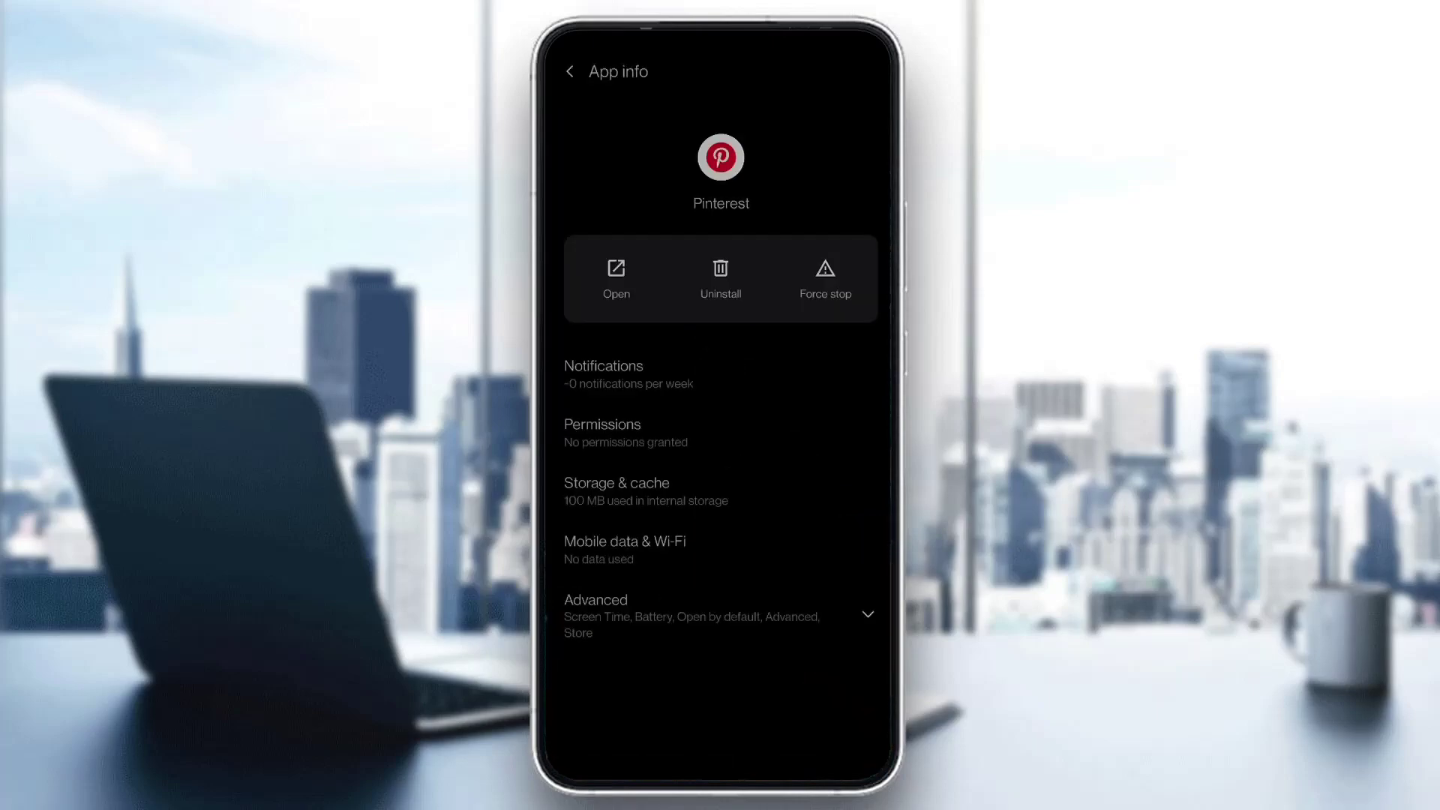
pyautogui.click(825, 278)
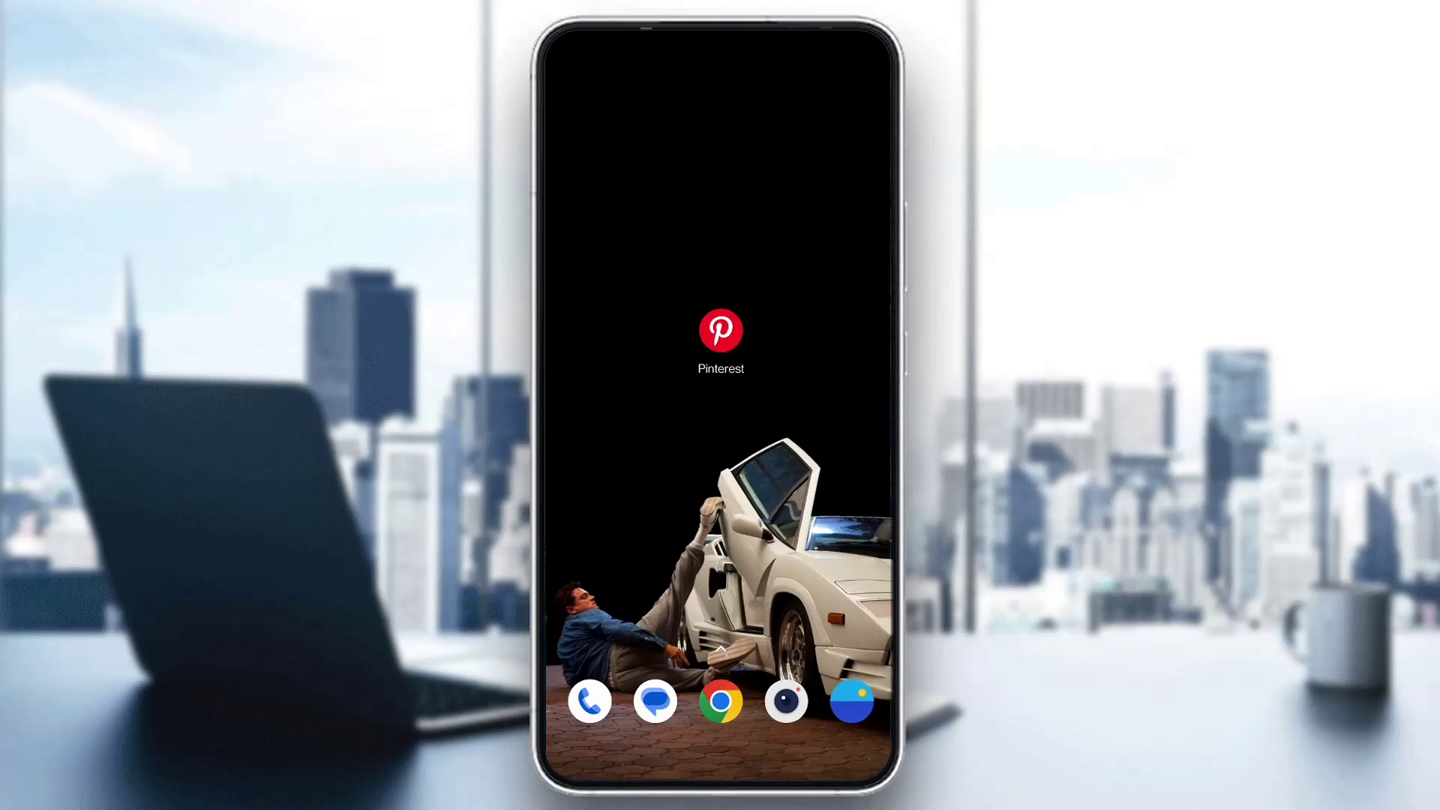
# Step: Clear Pinterest's storage and cache on its App info Storage & cache page
pyautogui.click(721, 330)
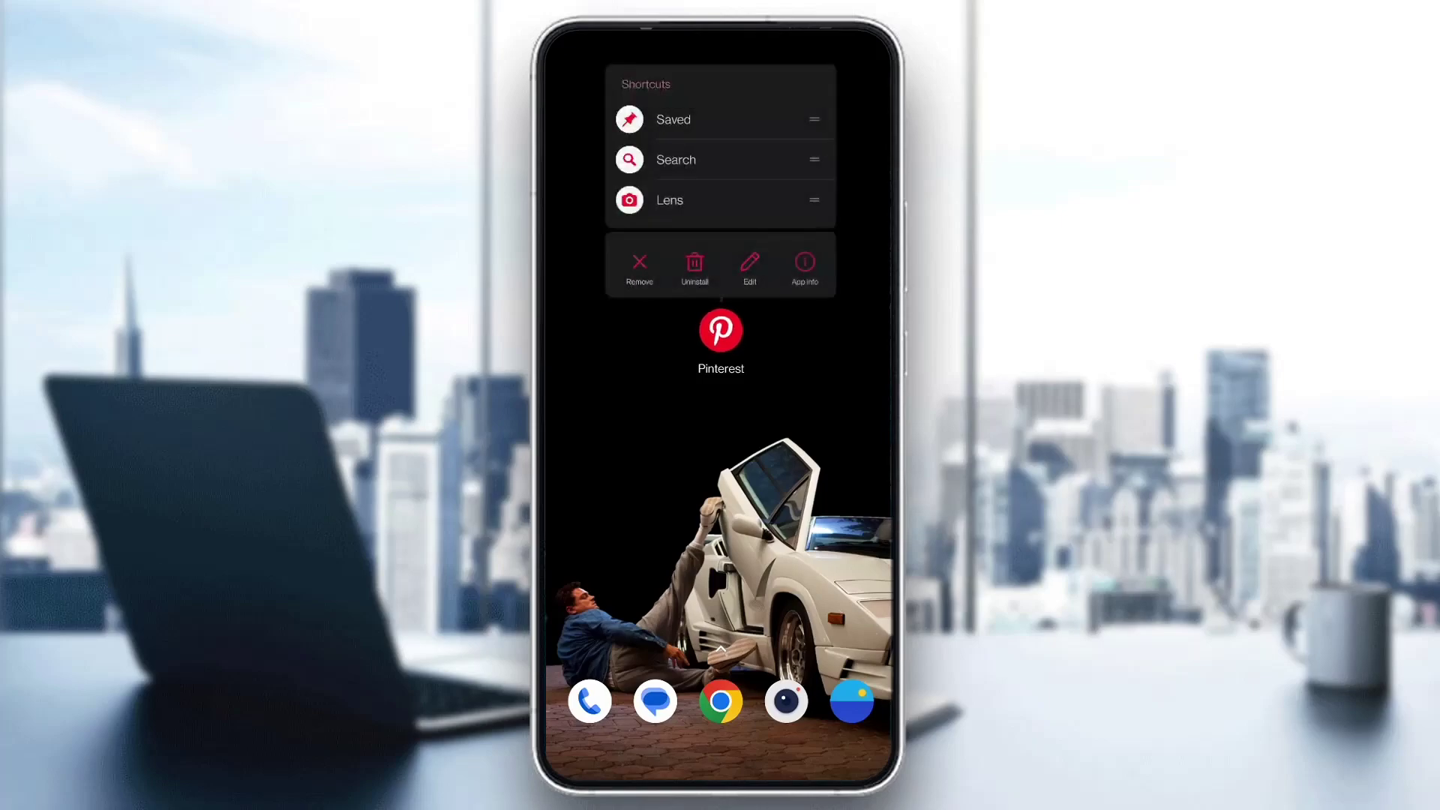
pyautogui.click(805, 268)
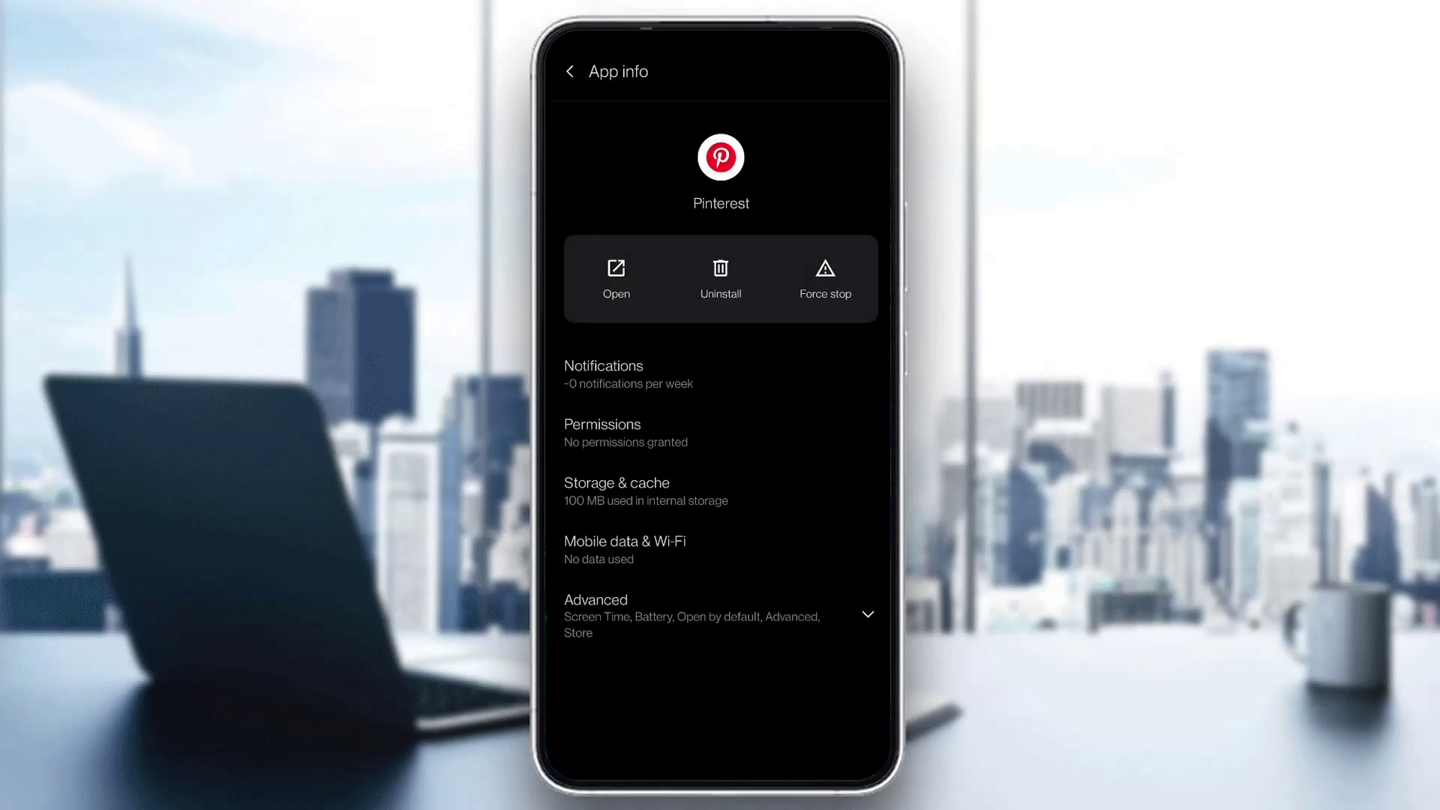
pyautogui.click(720, 492)
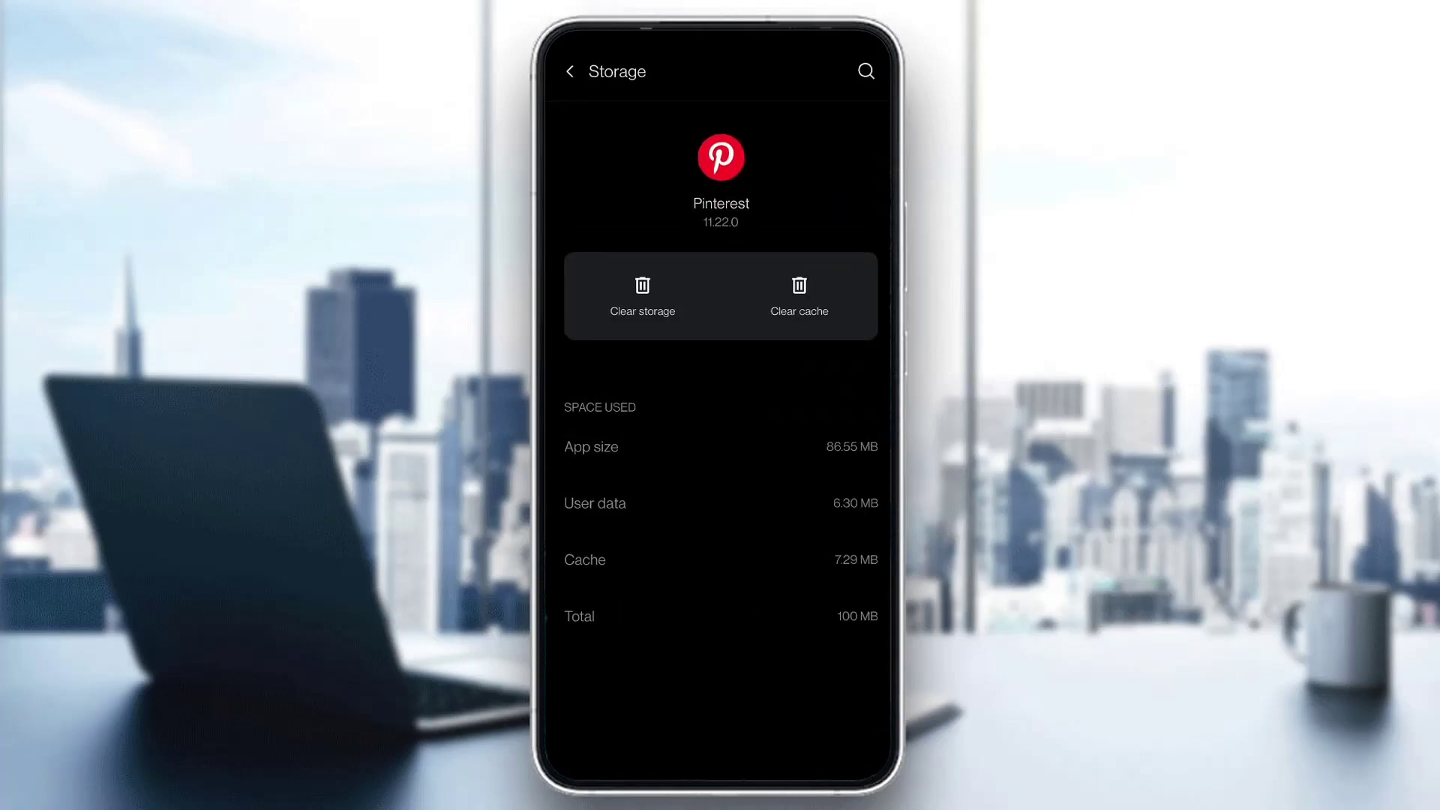
pyautogui.click(642, 296)
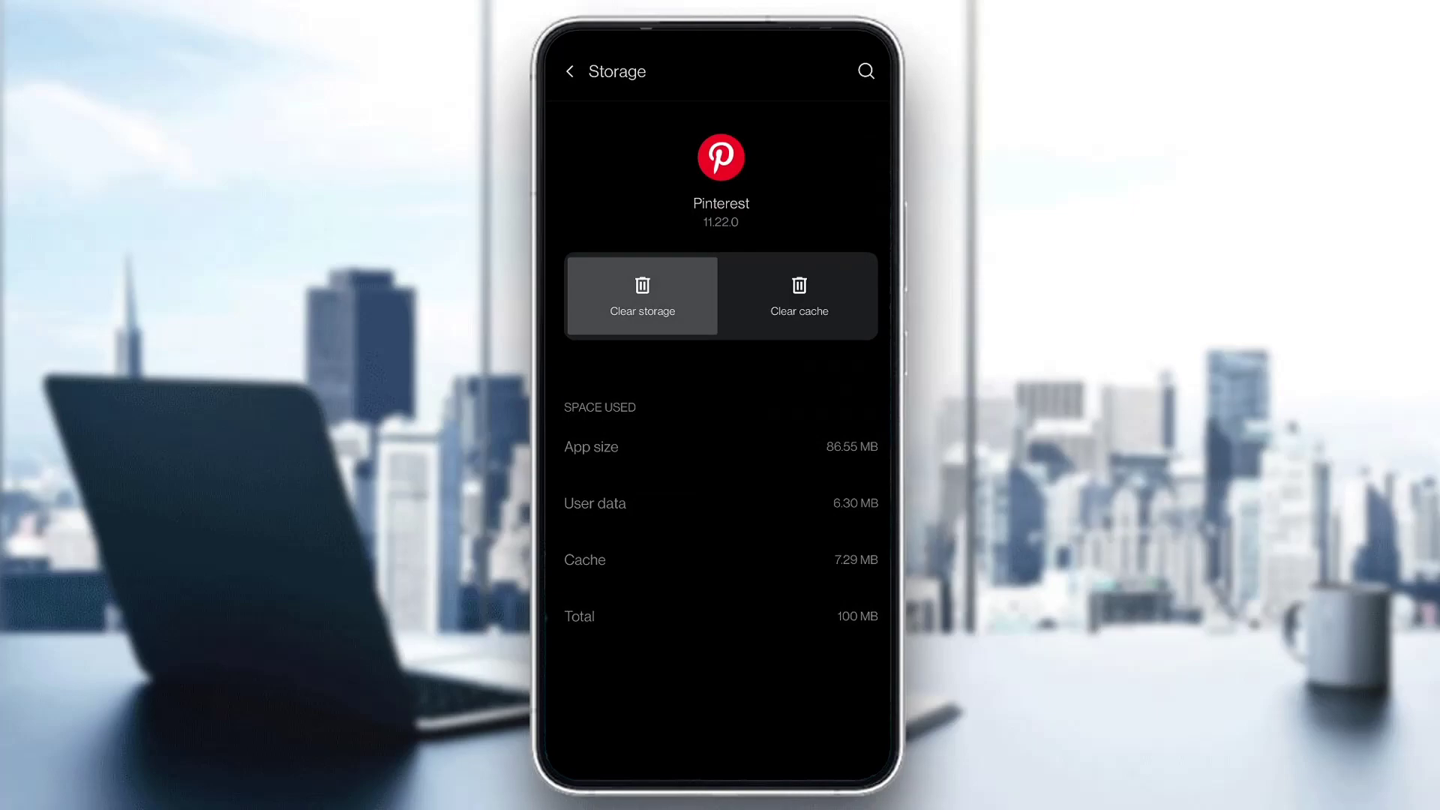
pyautogui.click(800, 296)
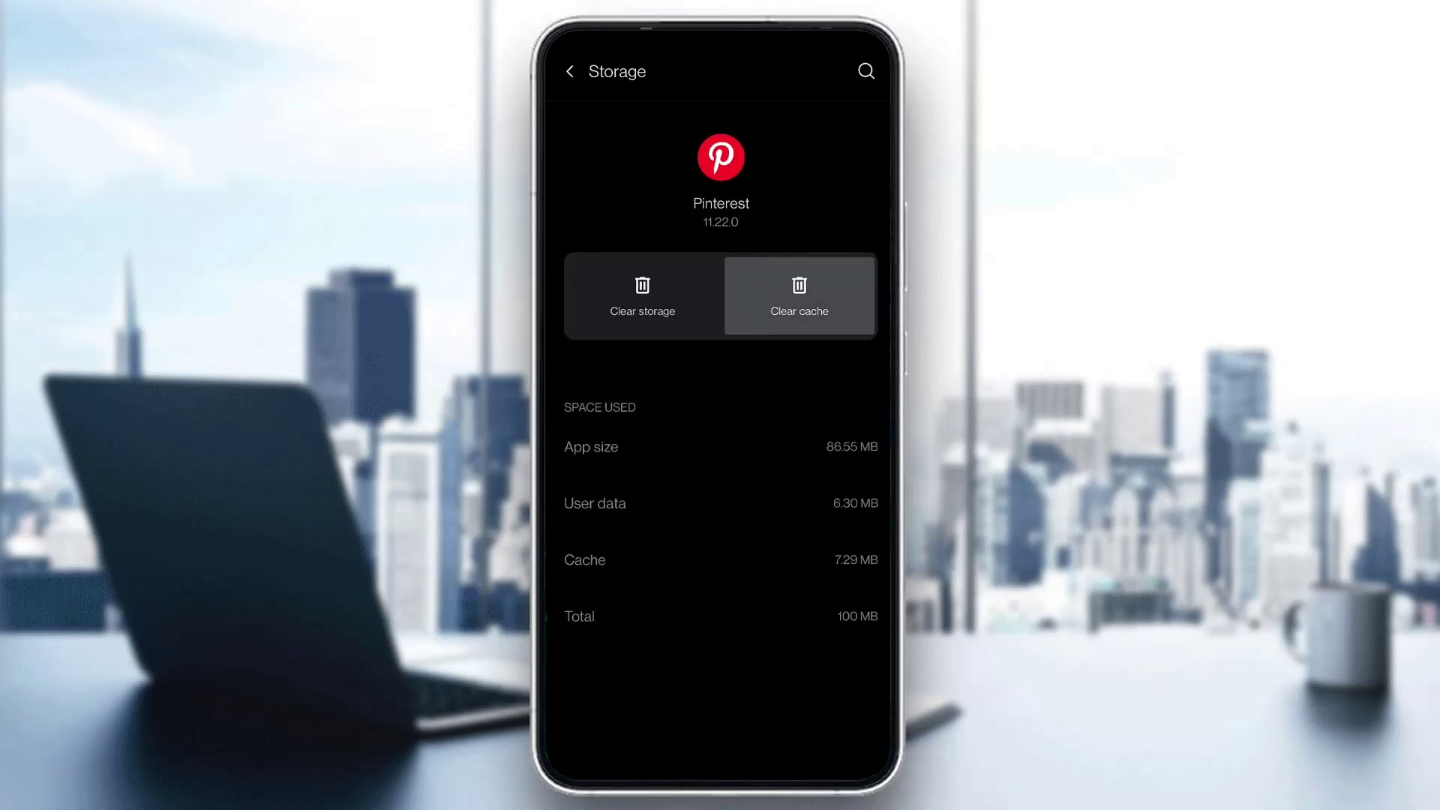